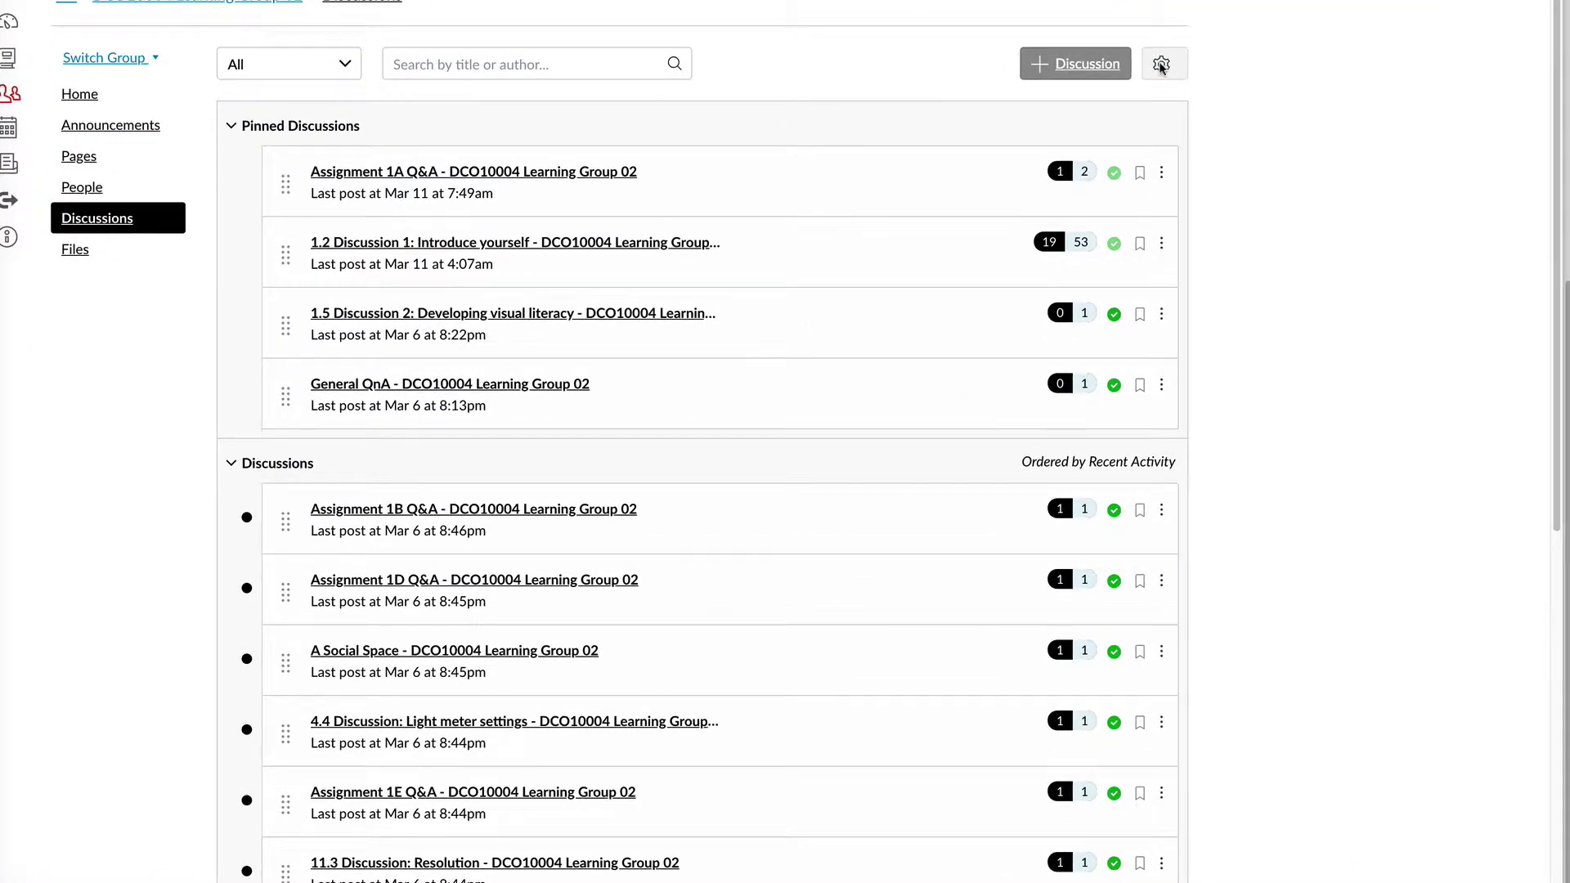
- Enable 'Manually mark posts as read' in the discussion settings and save it
left_click(1161, 66)
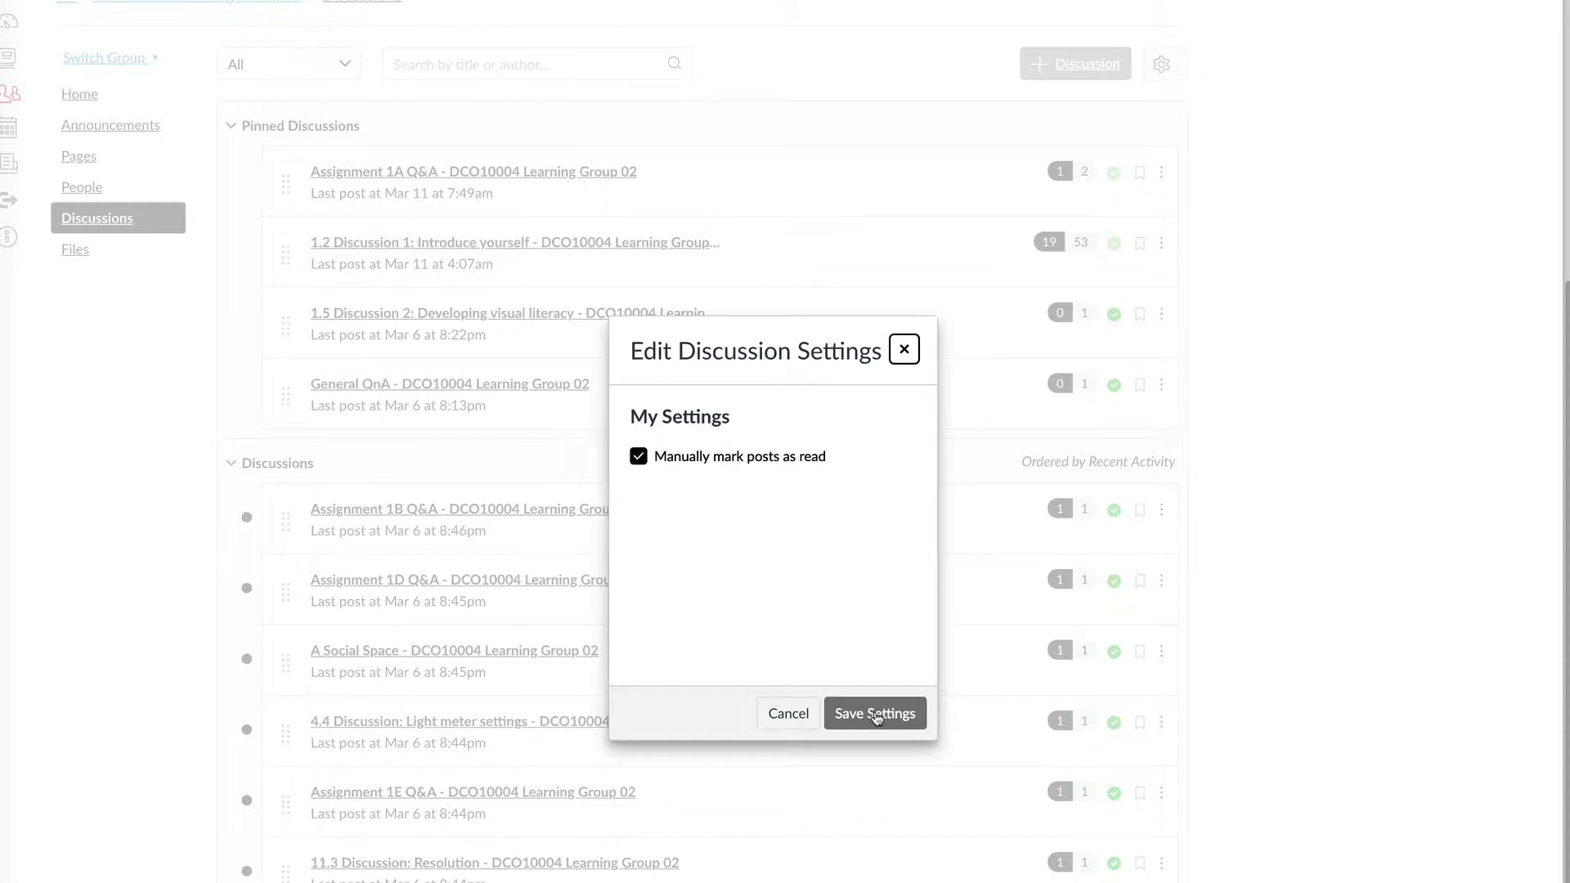
left_click(875, 718)
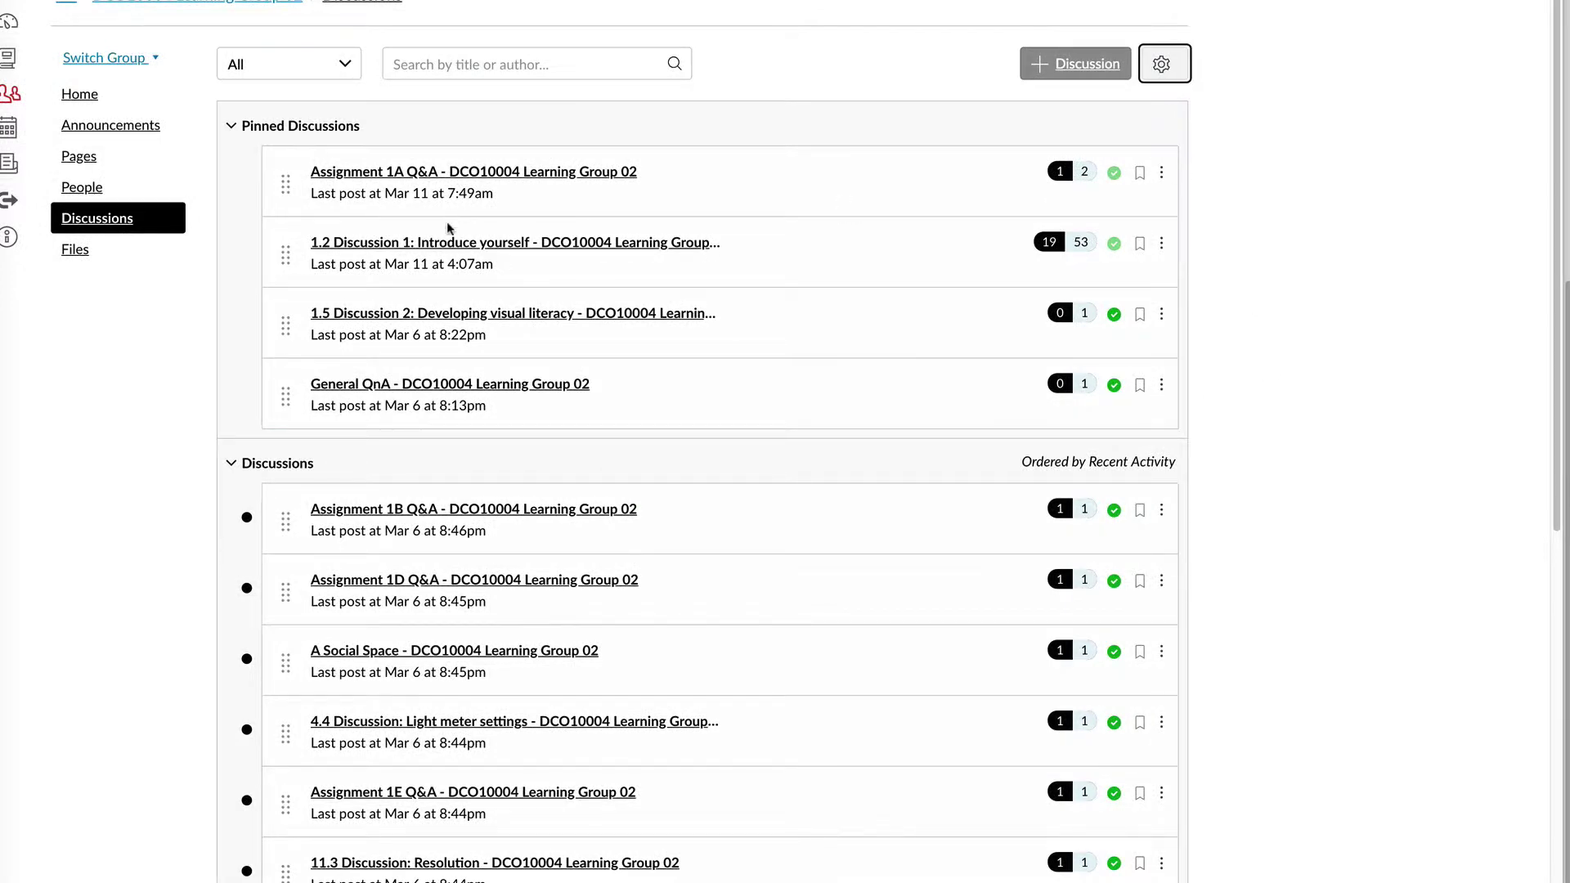
- Open '1.2 Discussion 1: Introduce yourself' and filter it to unread posts only
left_click(528, 247)
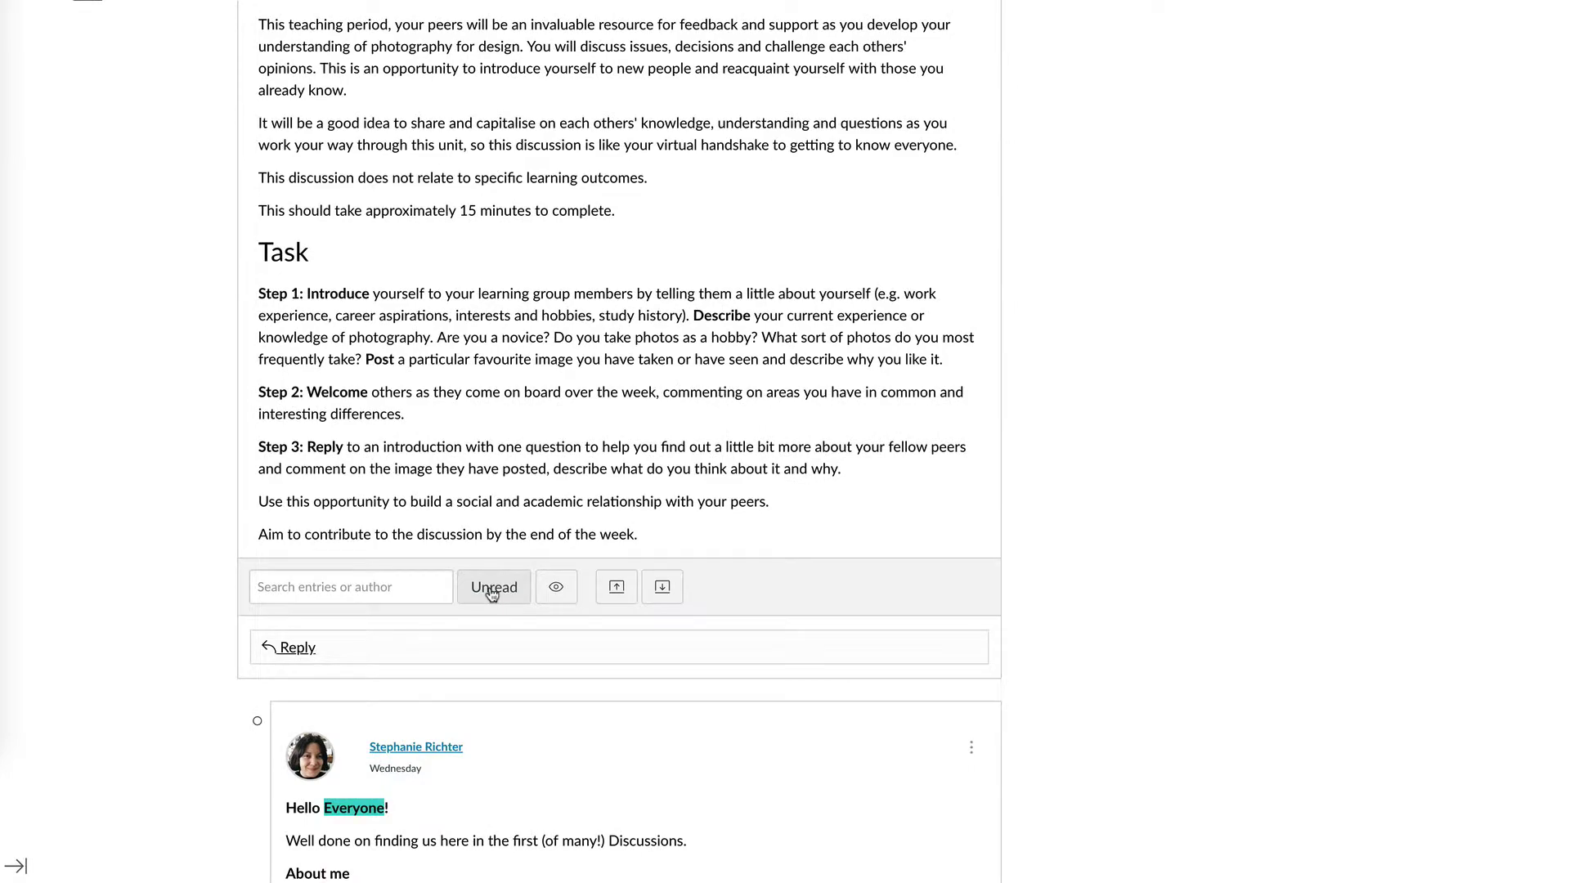
left_click(491, 590)
scroll(1205, 519, "down", 2)
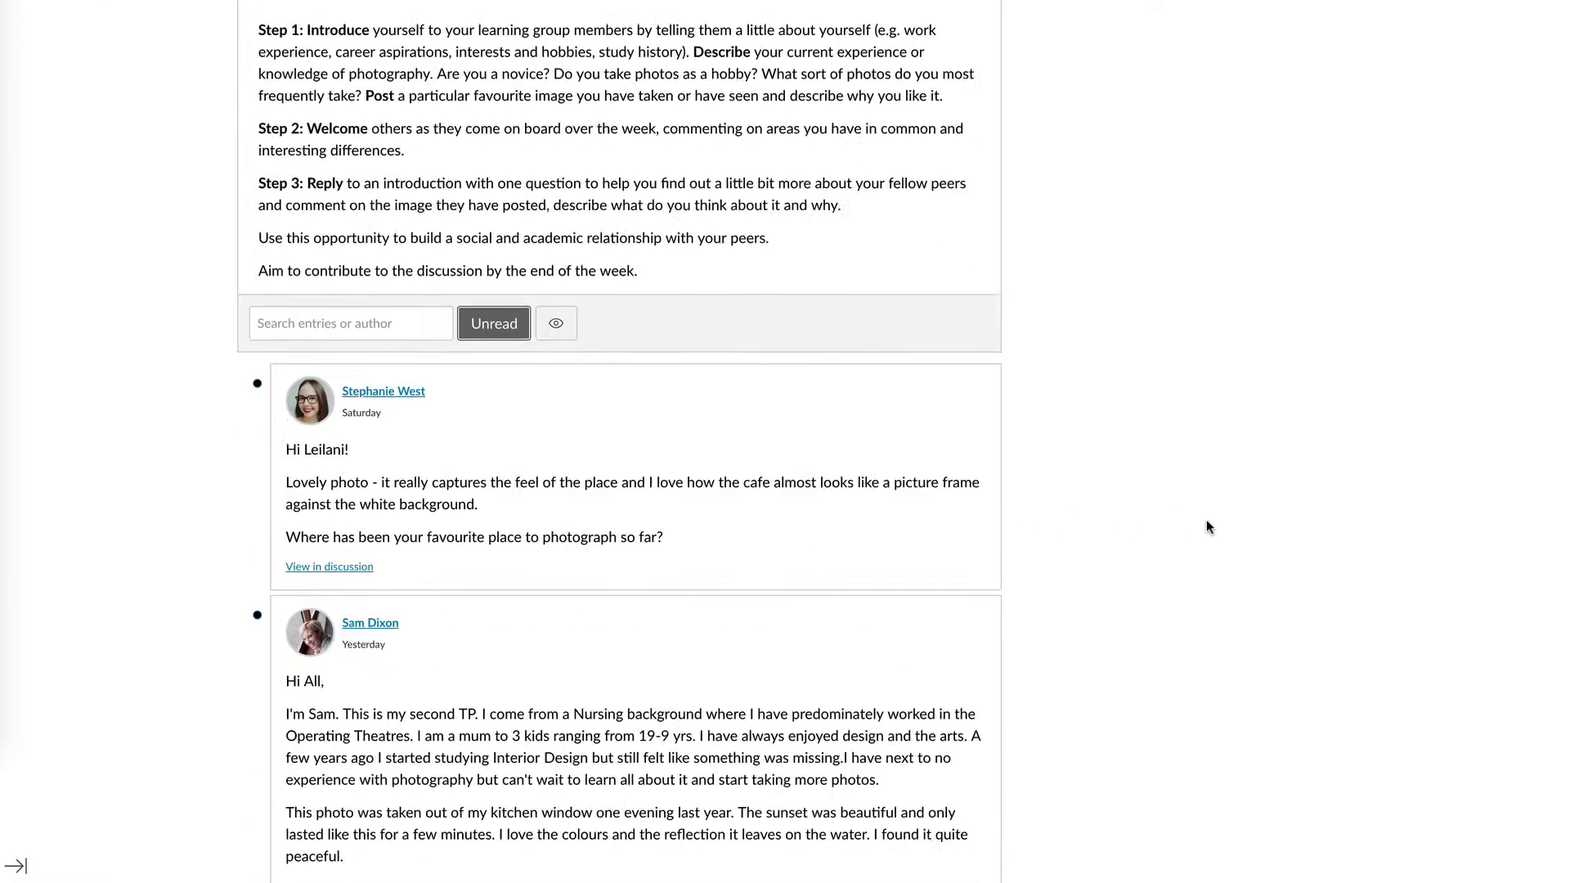
scroll(1206, 519, "down", 3)
scroll(1206, 526, "down", 5)
scroll(1206, 526, "down", 5)
scroll(1206, 527, "down", 3)
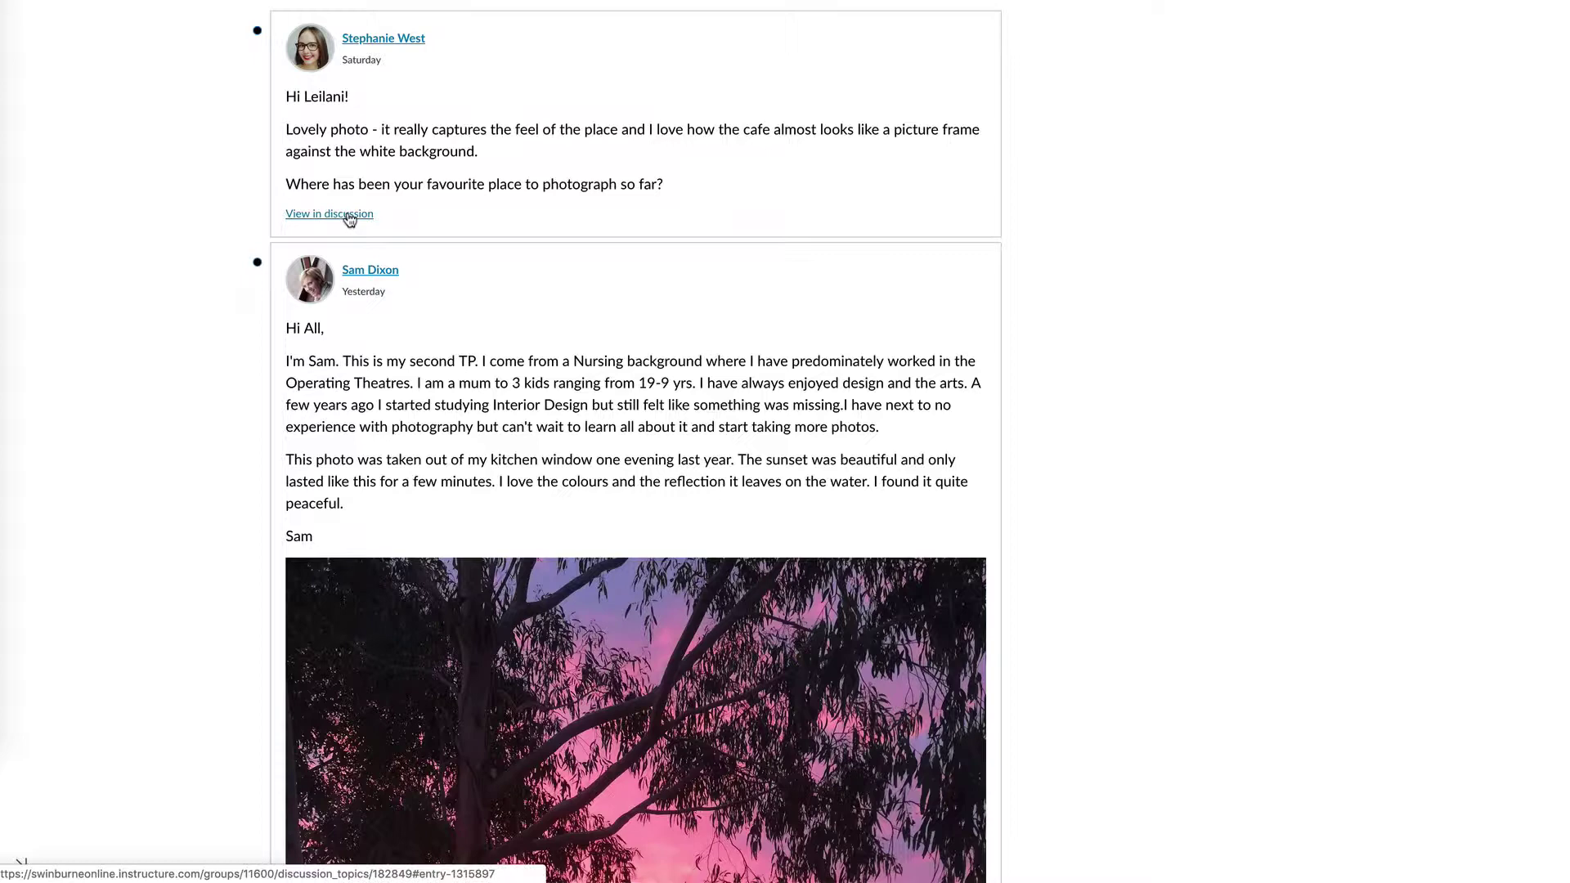
left_click(348, 213)
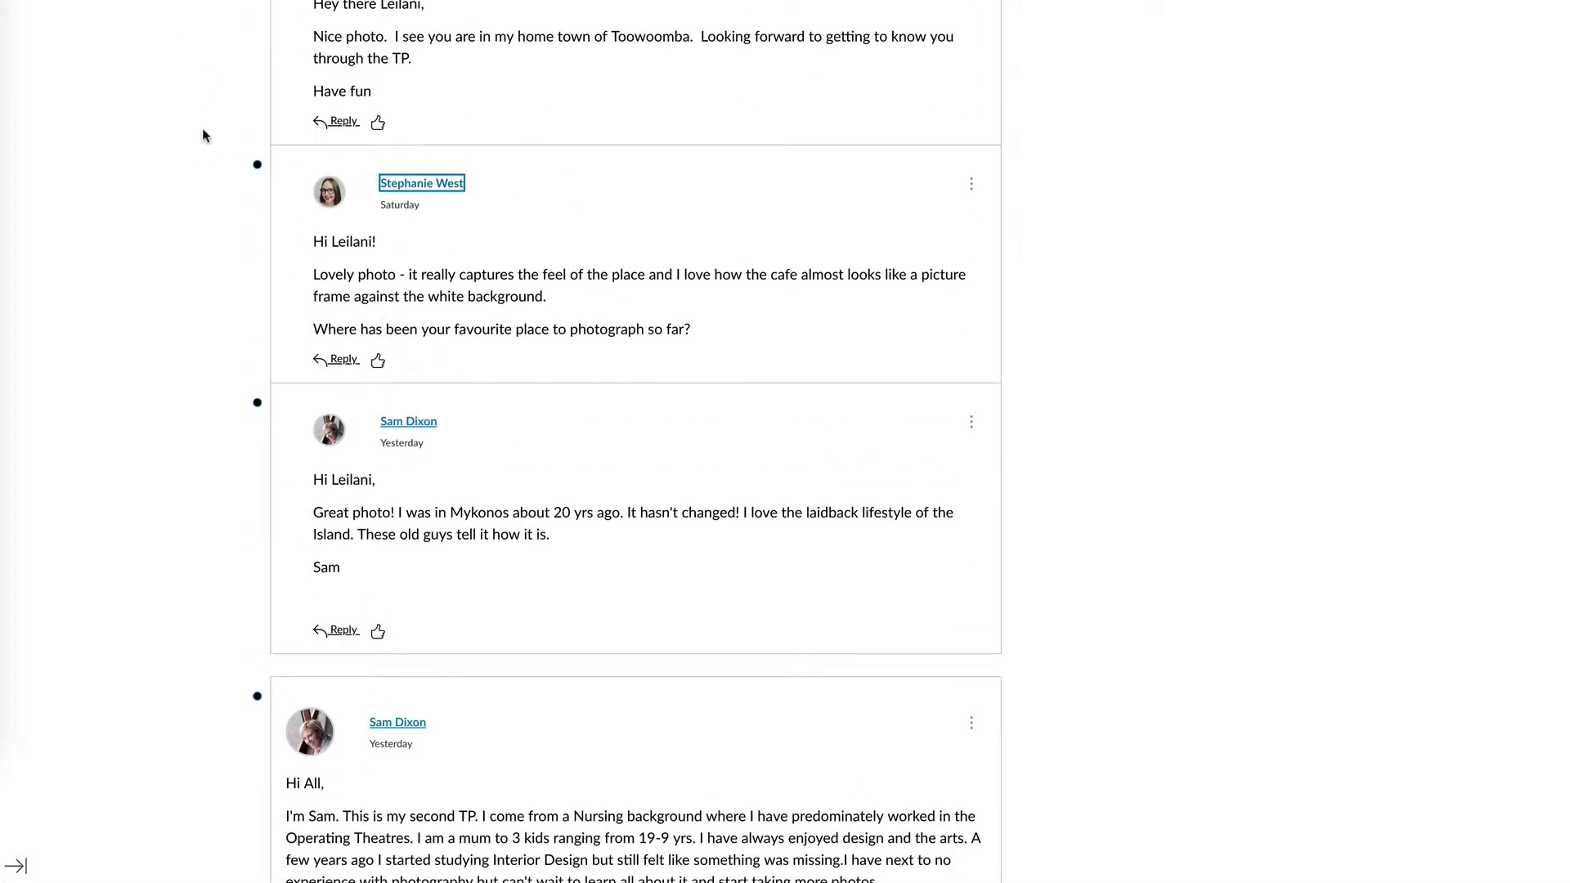
left_click(257, 168)
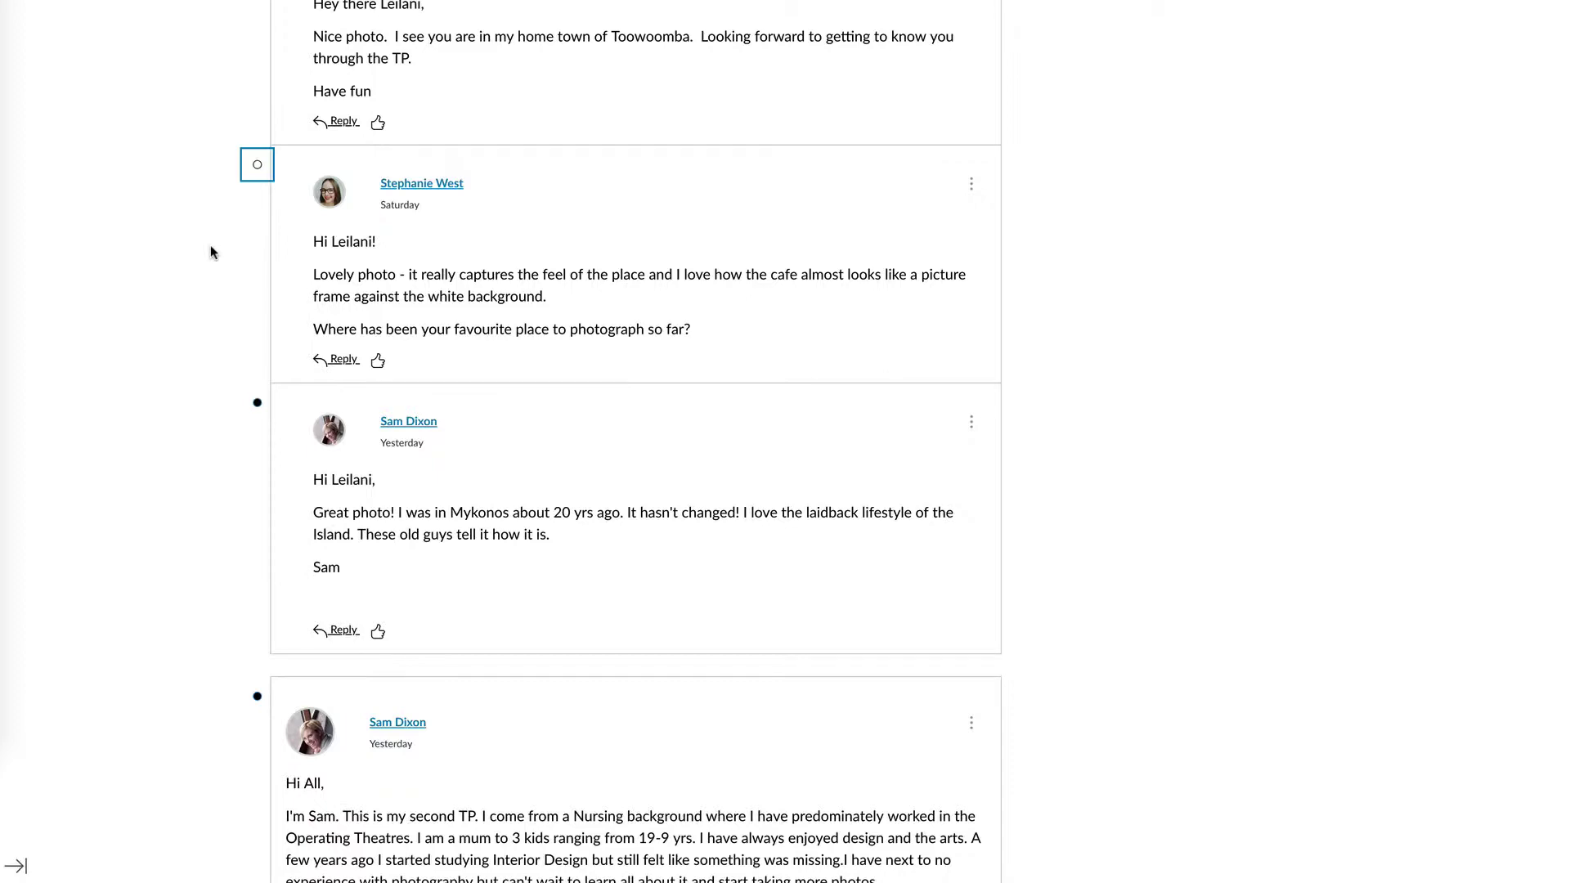
scroll(209, 251, "up", 10)
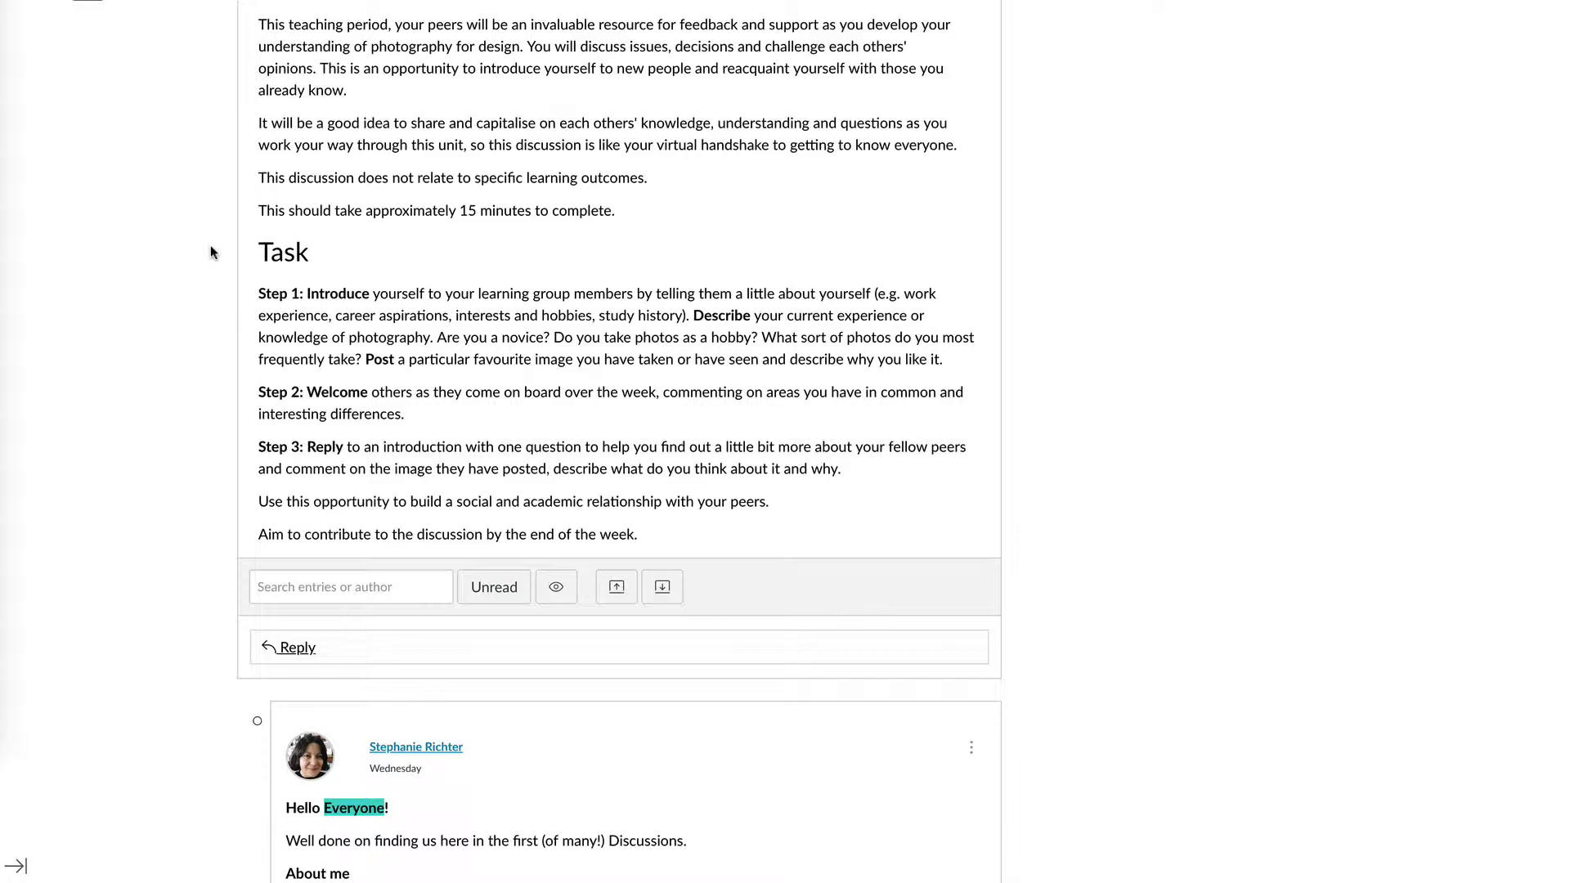
left_click(489, 587)
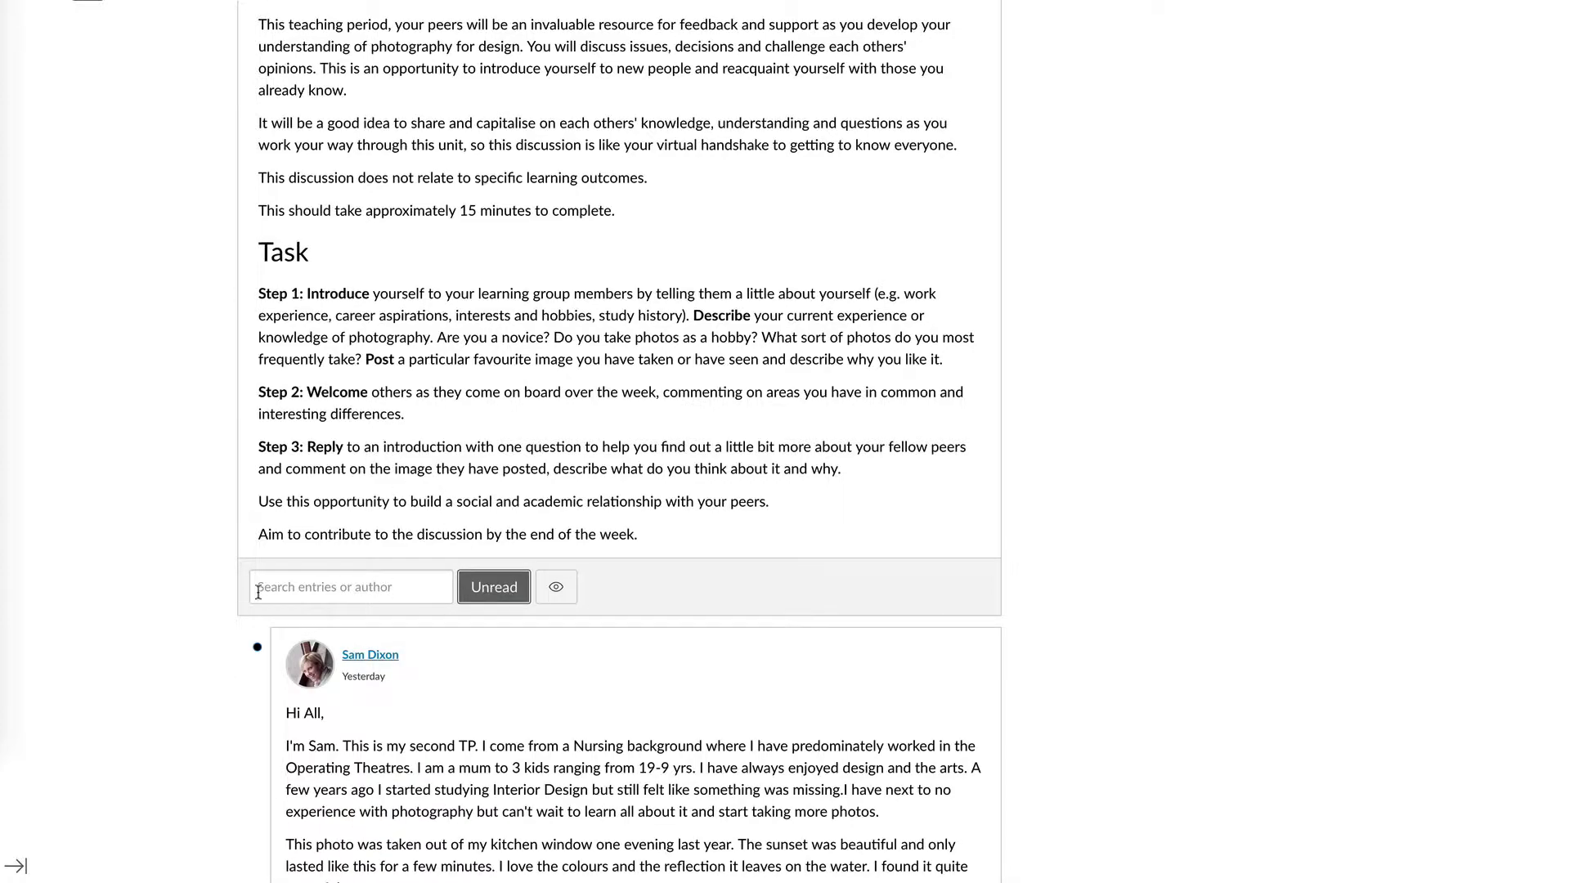
scroll(110, 576, "down", 4)
scroll(224, 366, "down", 2)
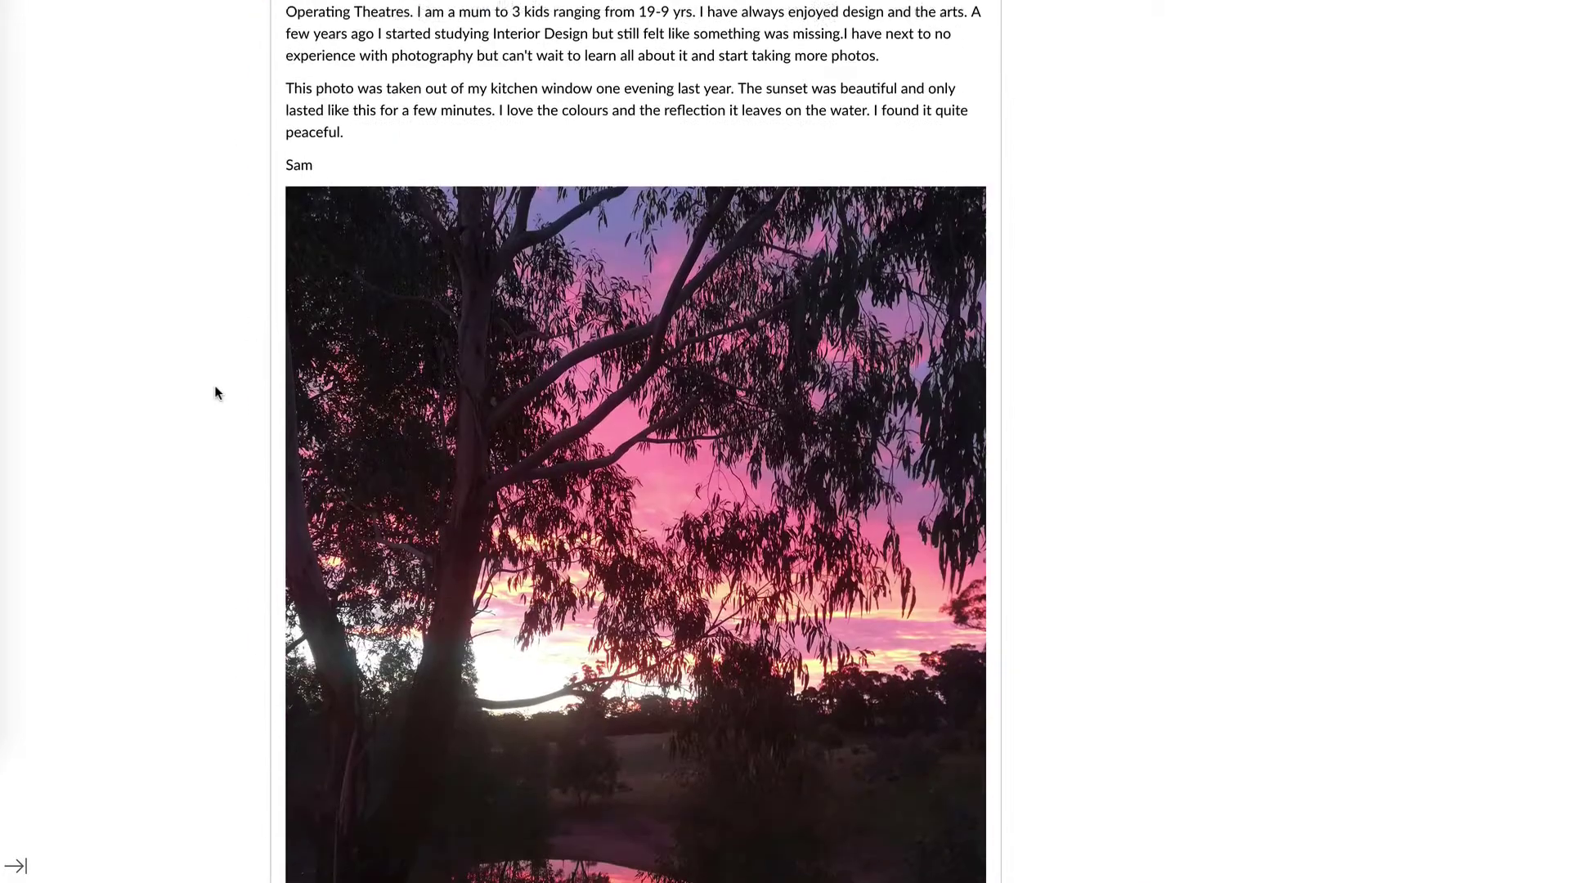
scroll(242, 183, "down", 7)
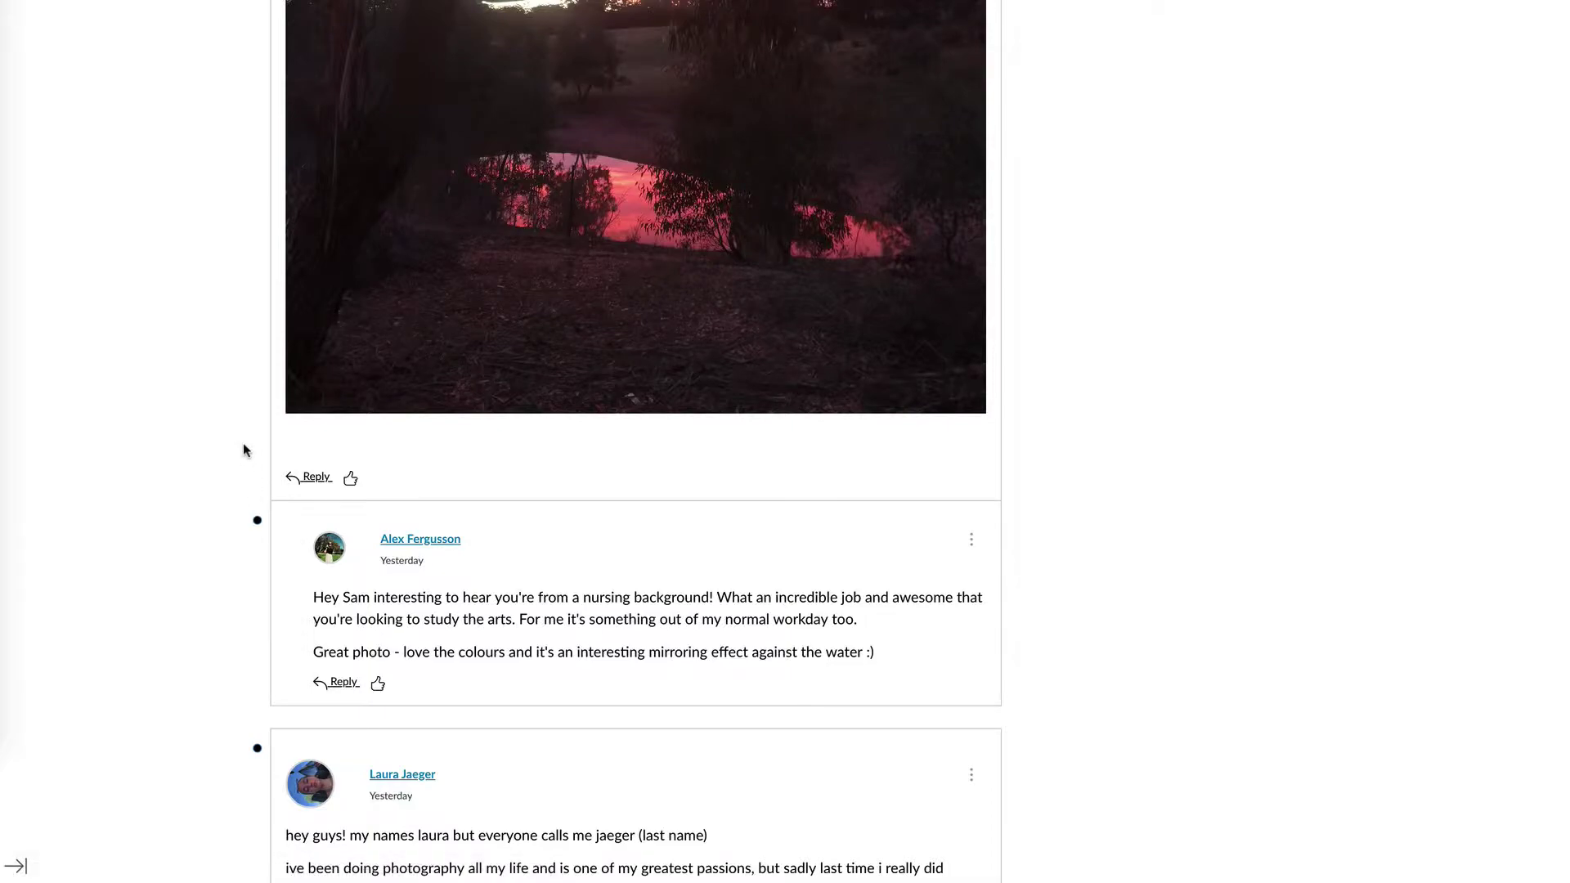
scroll(244, 450, "up", 4)
scroll(243, 451, "up", 2)
left_click(283, 57)
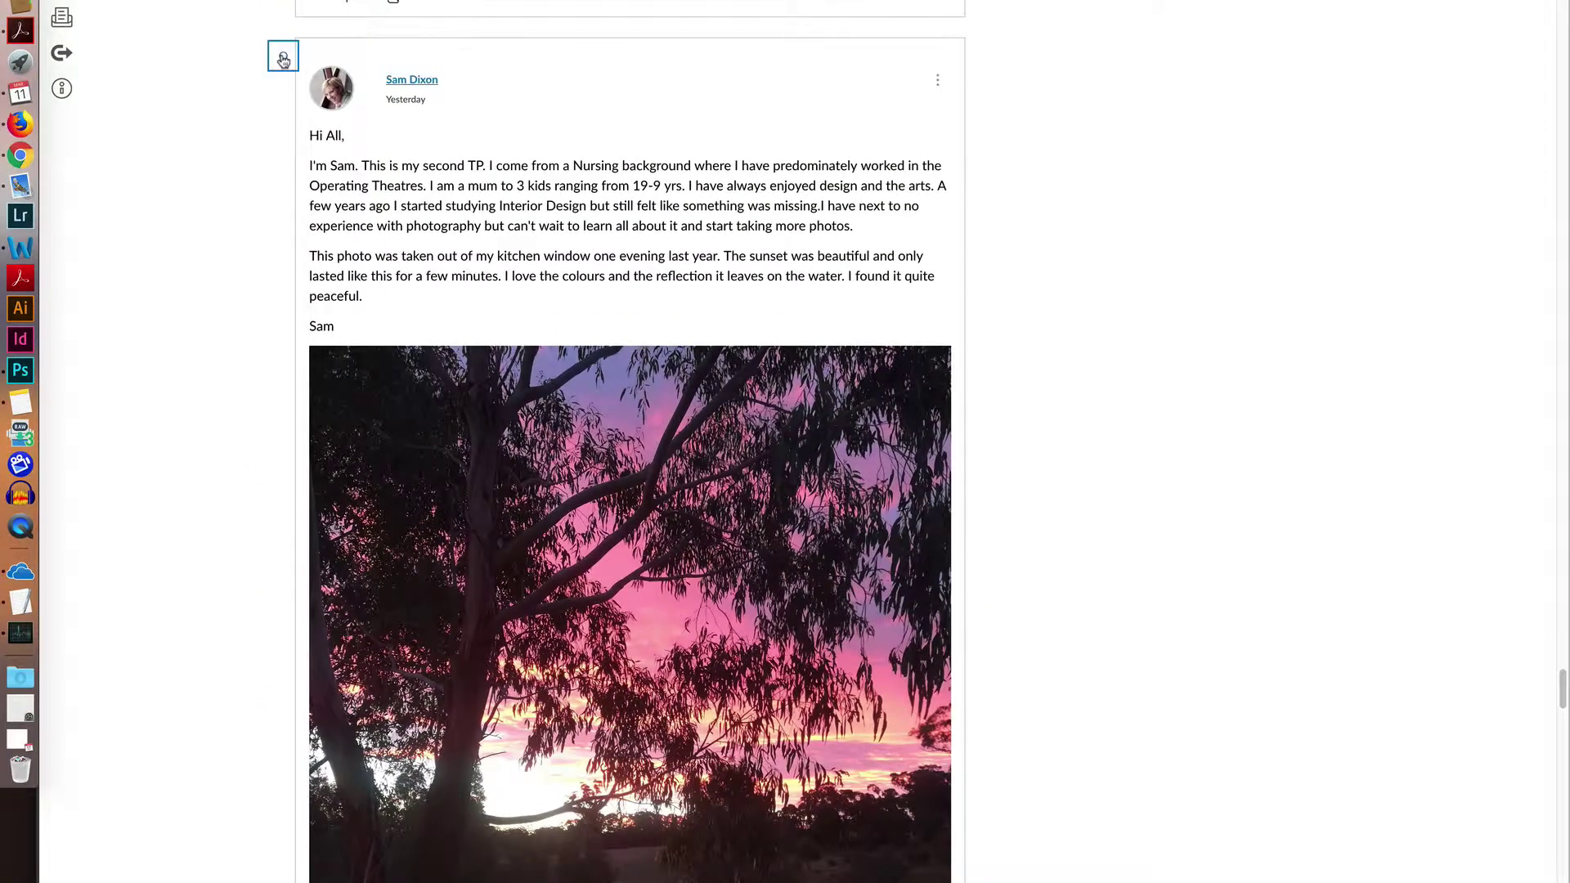
scroll(242, 113, "up", 10)
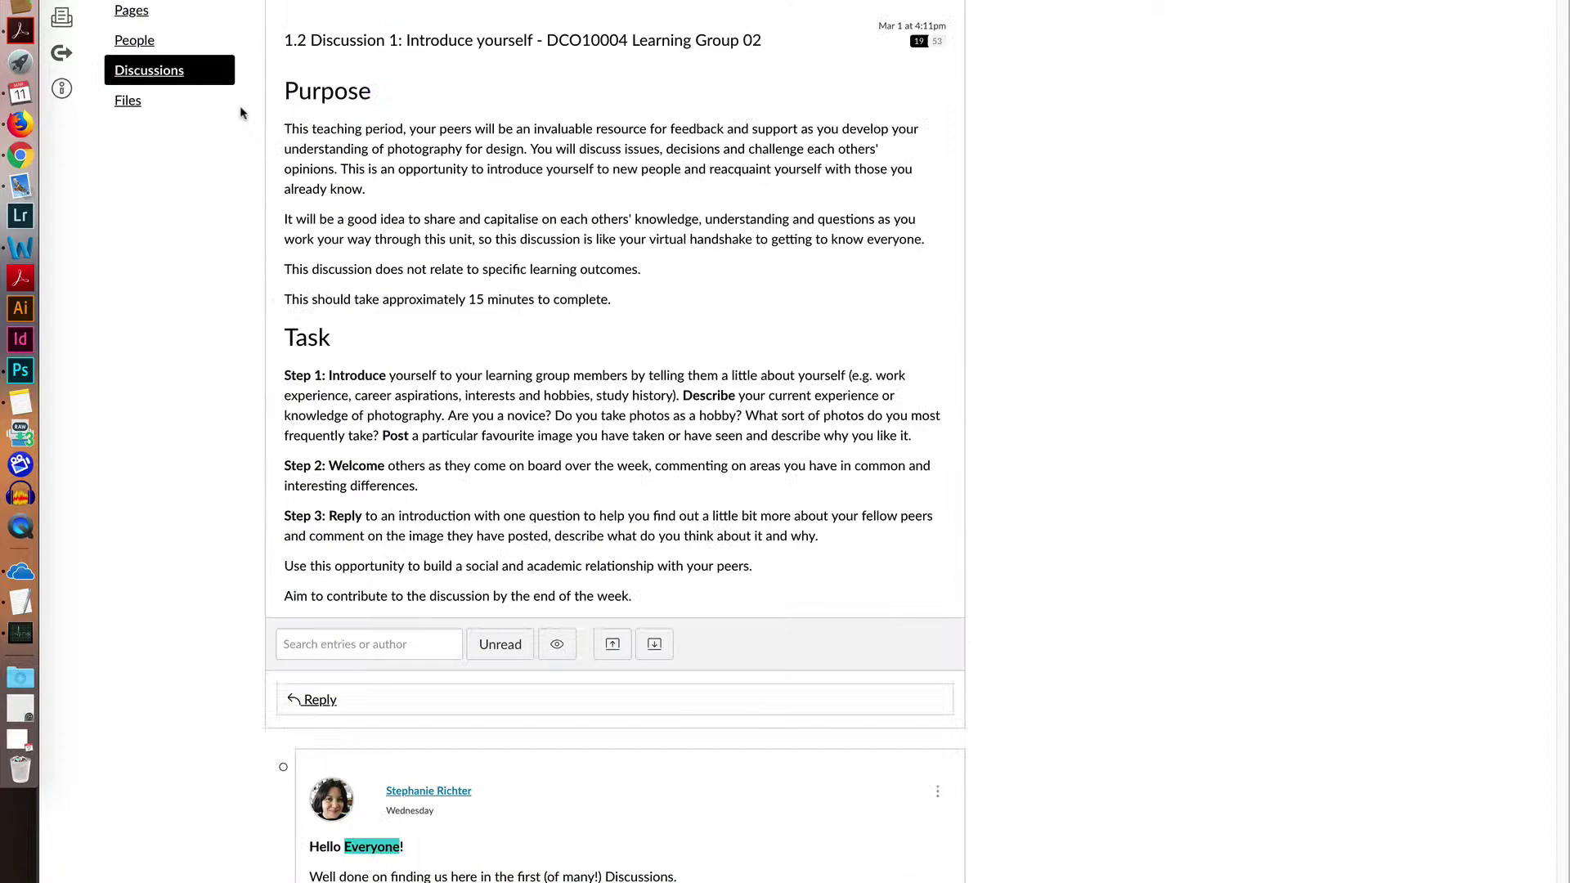
scroll(221, 481, "down", 3)
left_click(496, 279)
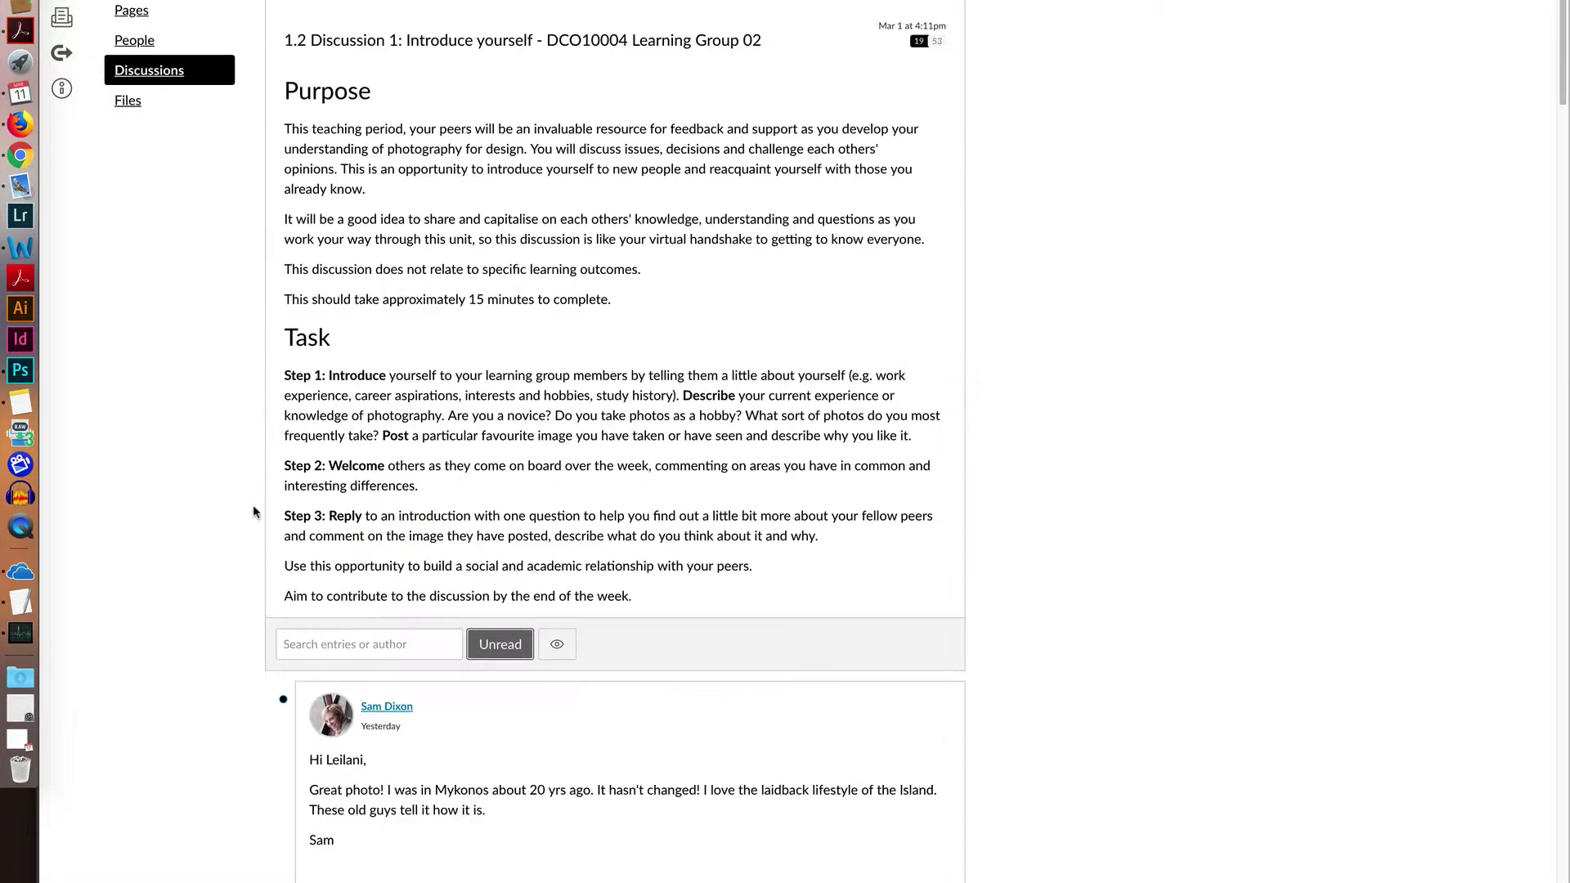
scroll(233, 520, "down", 2)
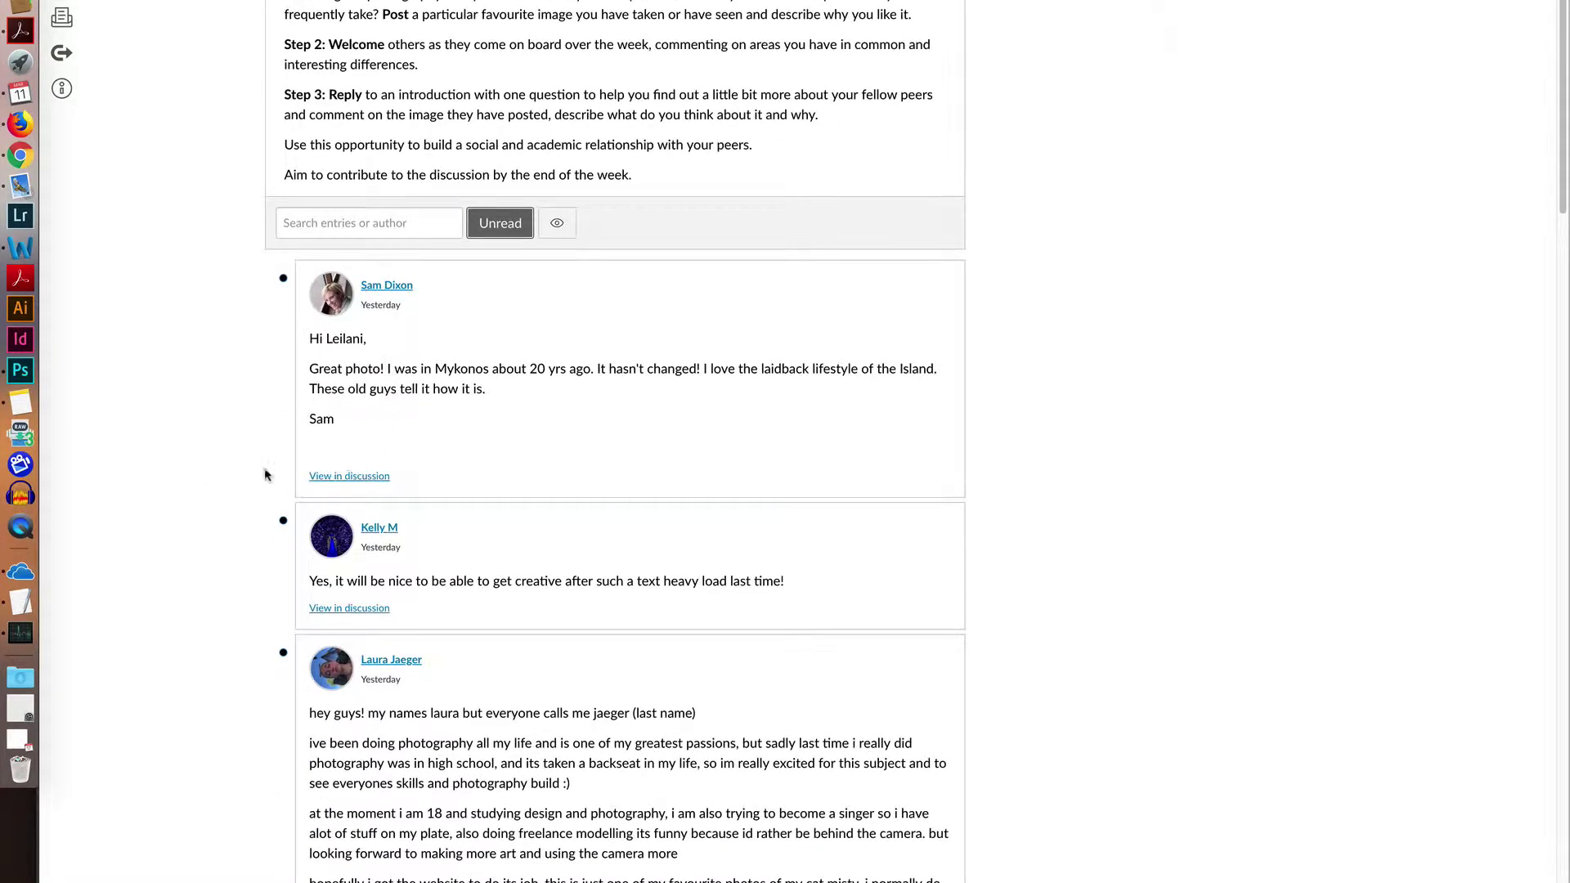
scroll(251, 479, "down", 4)
scroll(246, 479, "down", 1)
scroll(241, 481, "down", 2)
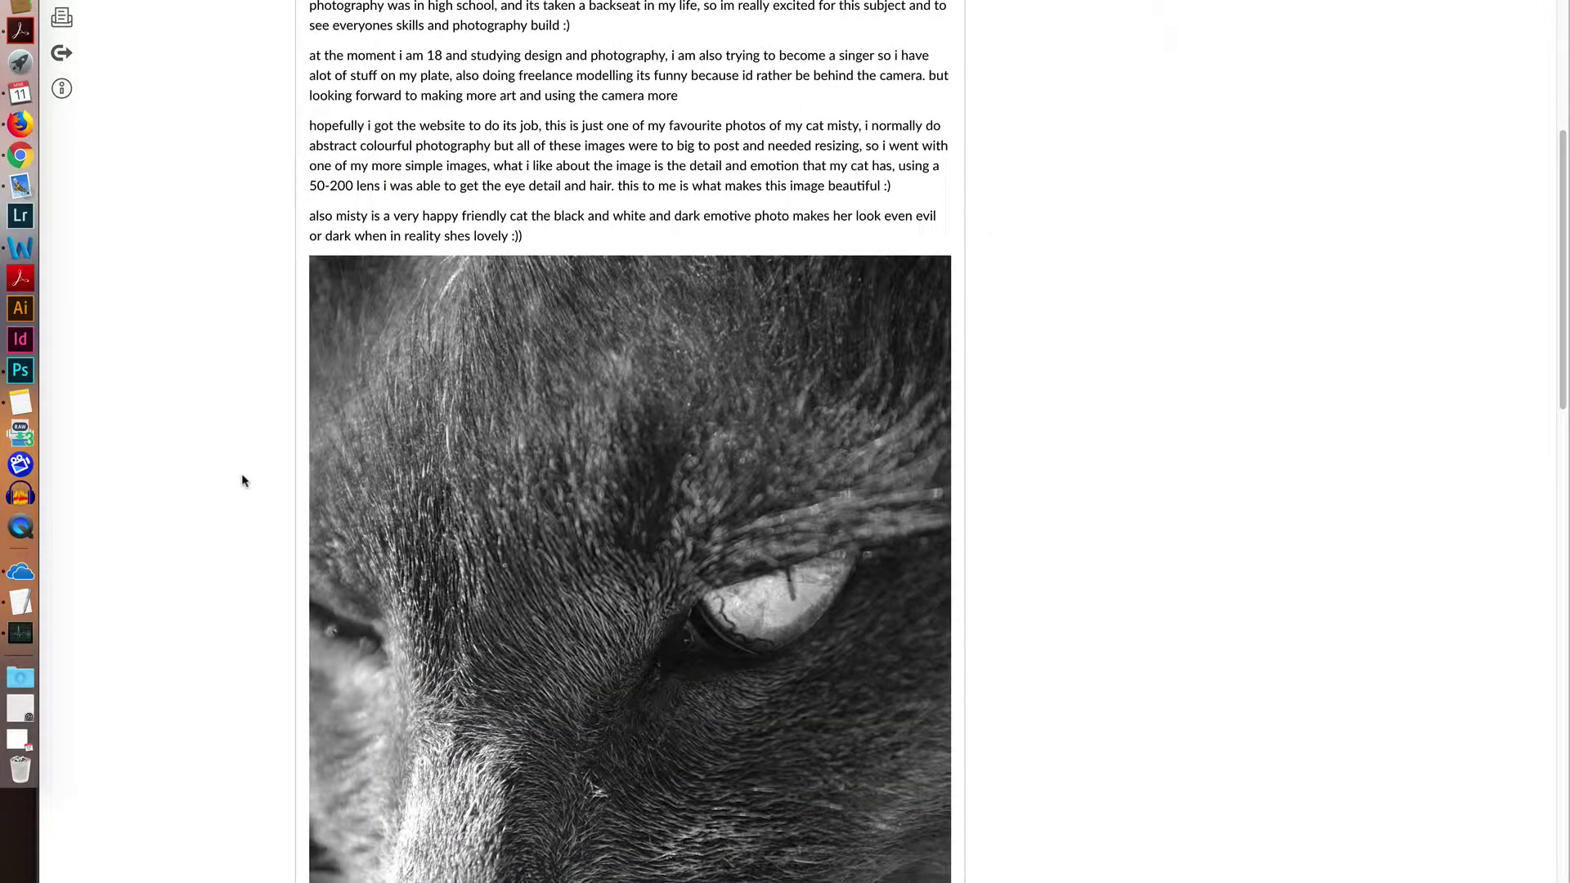
scroll(535, 555, "down", 3)
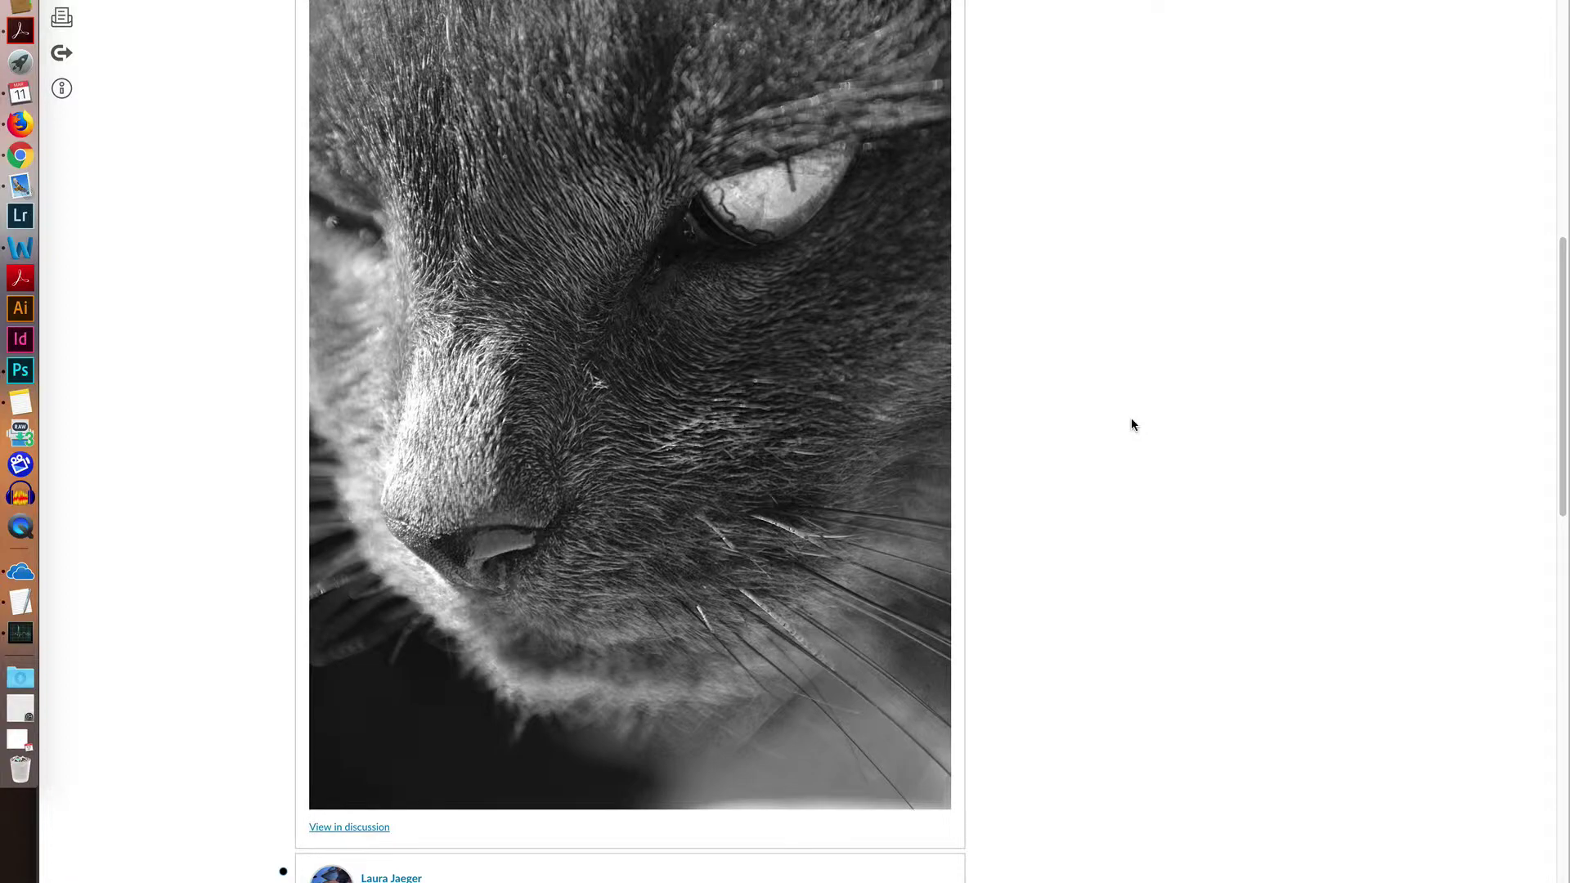
scroll(1091, 262, "up", 10)
scroll(1091, 262, "up", 3)
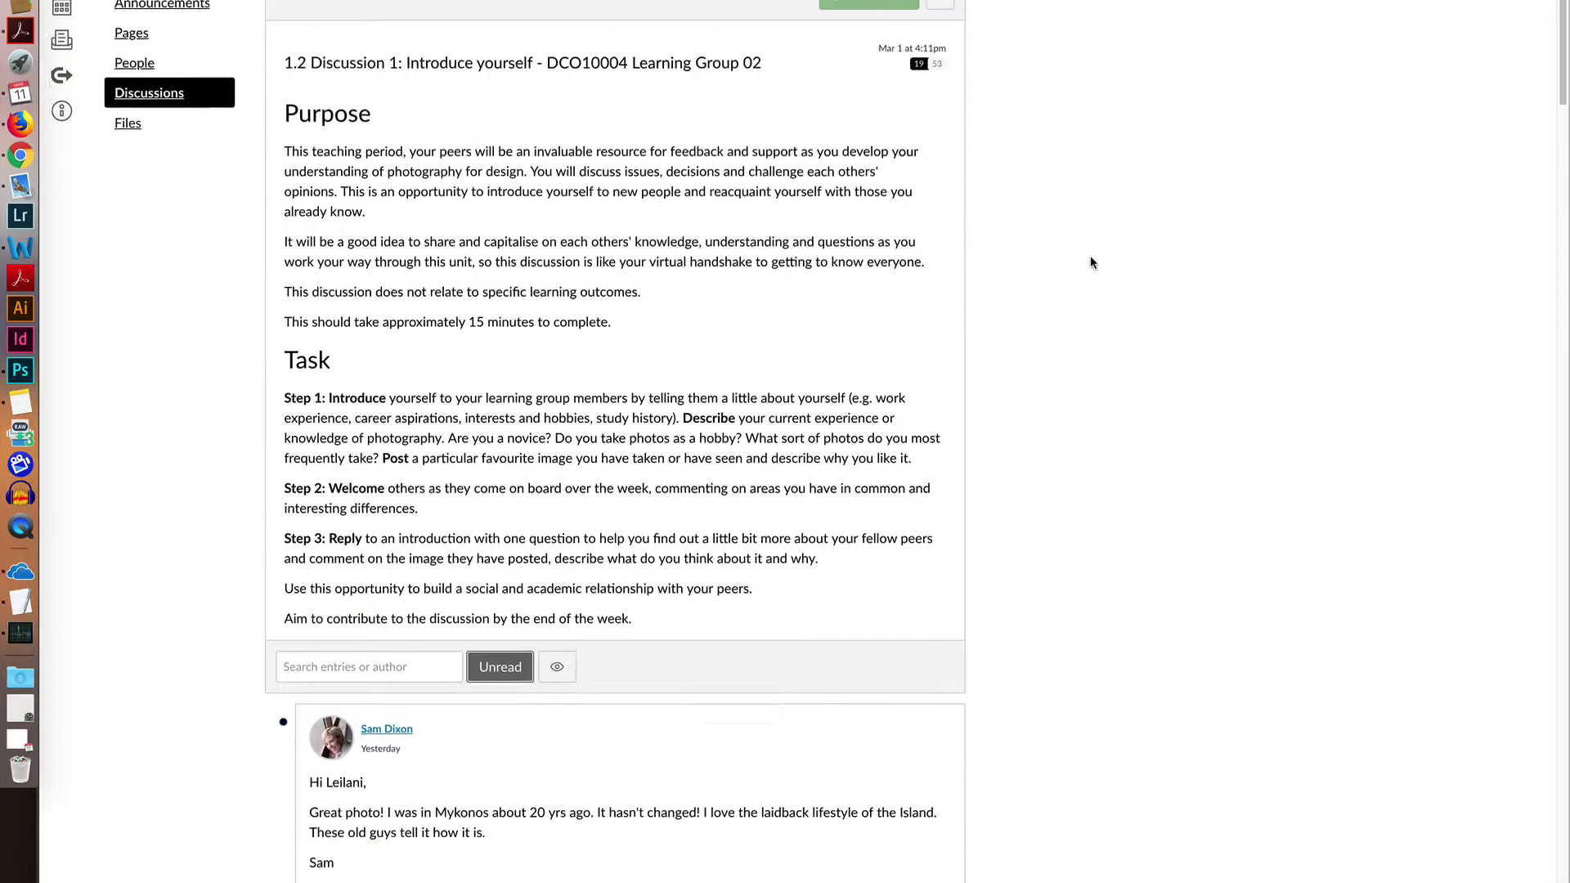
scroll(1091, 263, "down", 1)
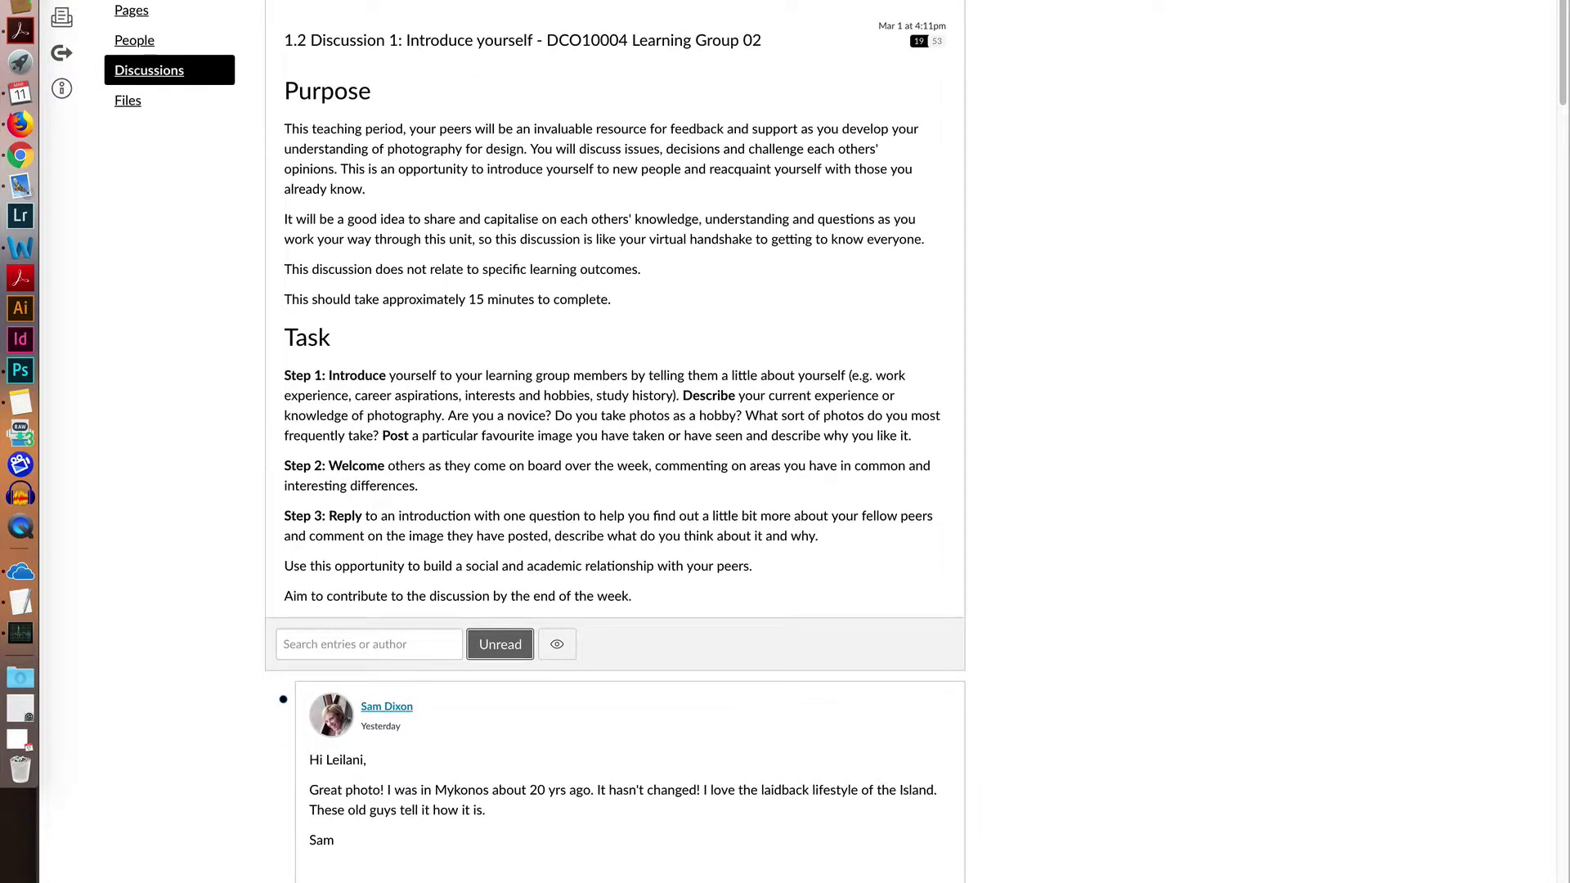